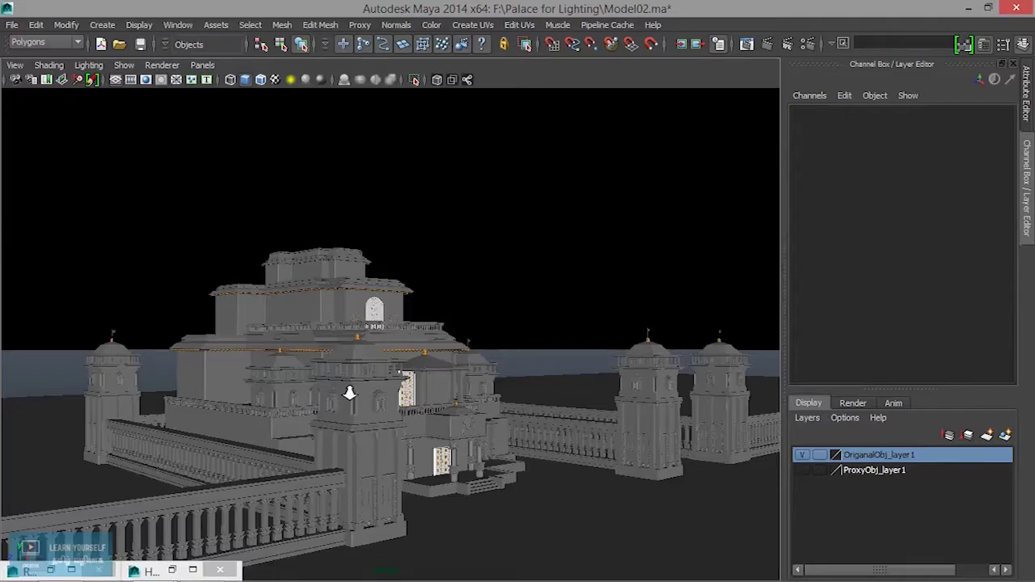
Orbit the perspective view around the grey, untextured palace model in Model02.ma.
mouse_move(347, 389)
left_mouse_down("alt")
mouse_move(363, 294)
mouse_move(302, 374)
mouse_move(150, 396)
left_mouse_up("alt")
Tumble, pan and dolly close to the palace's left side and the orange flag dome.
right_click_drag(207, 377, 203, 358, "alt")
left_click_drag(203, 358, 308, 370, "alt")
right_click_drag(308, 369, 99, 338, "alt")
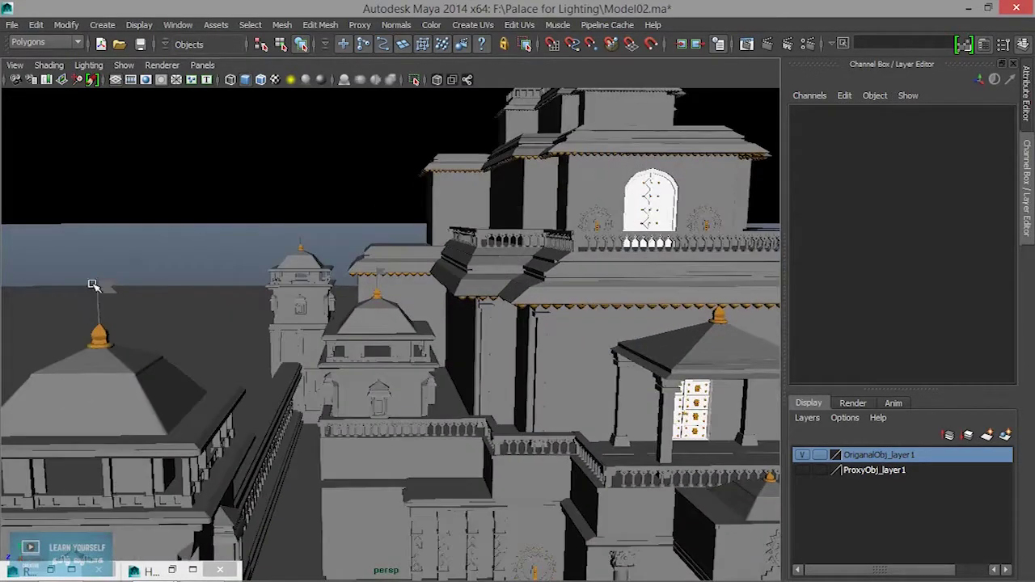
middle_click_drag(143, 372, 216, 372, "alt")
mouse_move(296, 351)
right_mouse_down("alt")
mouse_move(307, 363)
mouse_move(296, 363)
right_mouse_up("alt")
Pull the perspective view back to frame the whole palace front.
right_click_drag(226, 336, 284, 412, "alt")
middle_click_drag(284, 412, 350, 435, "alt")
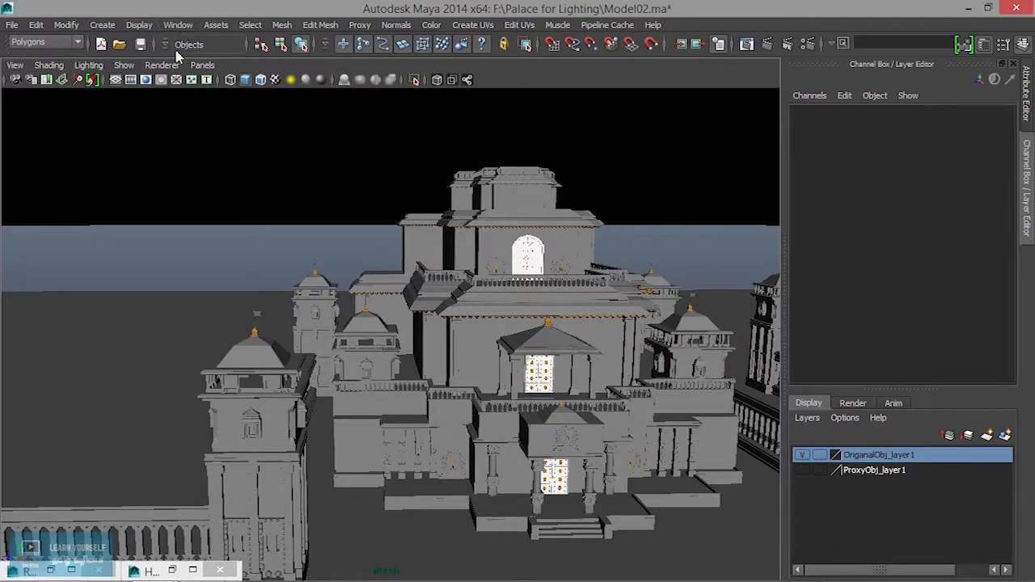
left_click(202, 65)
mouse_move(227, 79)
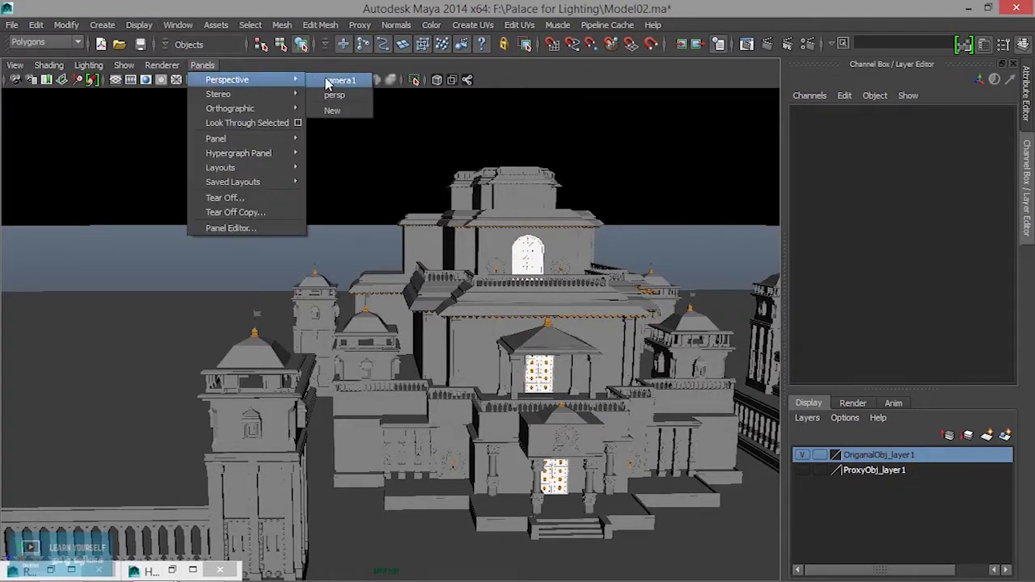
Look through camera1 and shift its framing so the palace slides up in the shot.
left_click(332, 81)
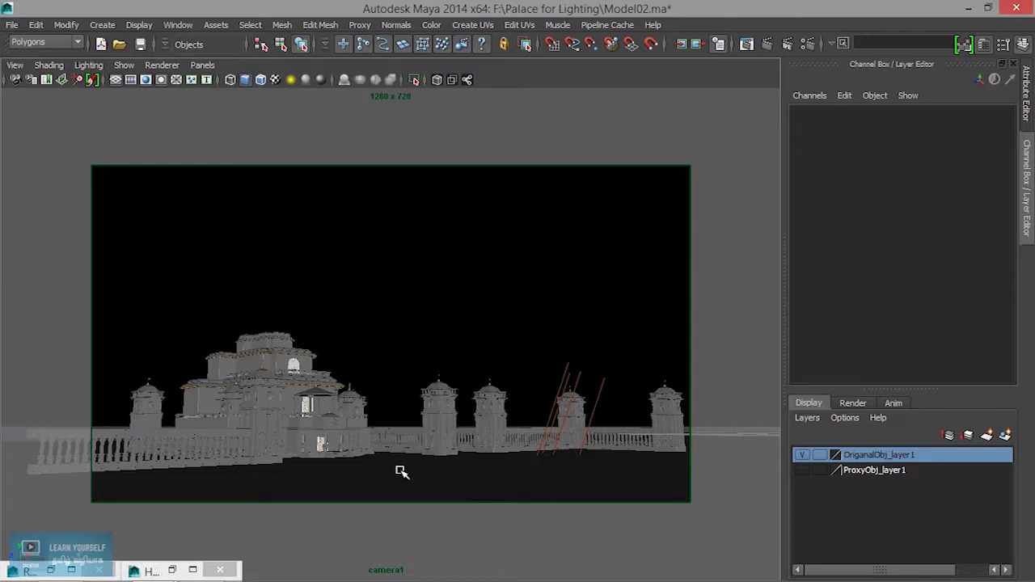
mouse_move(400, 460)
middle_mouse_down("alt")
mouse_move(421, 469)
mouse_move(418, 450)
mouse_move(439, 439)
middle_mouse_up("alt")
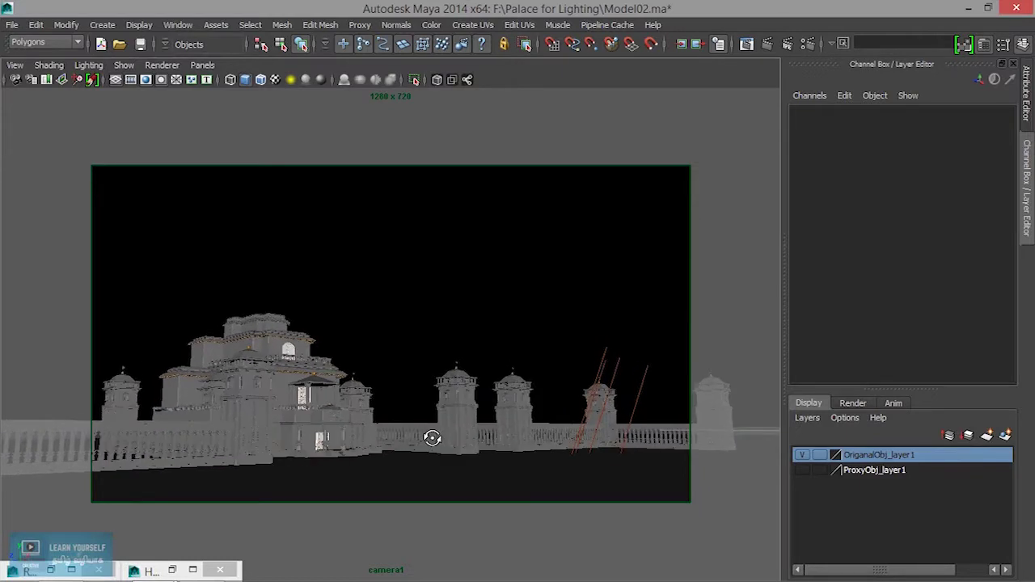
left_click_drag(430, 434, 432, 438, "alt")
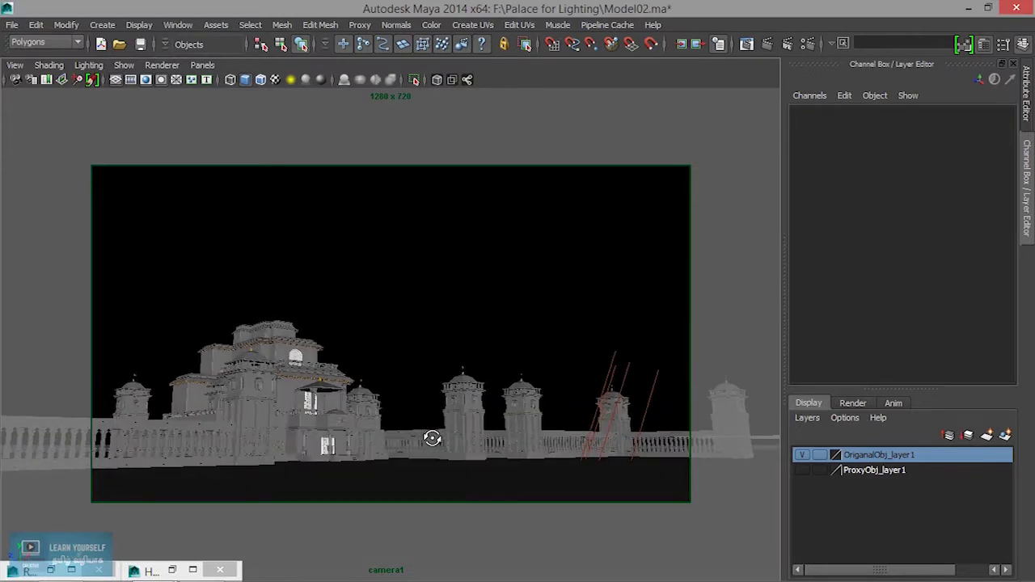
mouse_move(427, 437)
right_mouse_down("alt")
mouse_move(431, 465)
mouse_move(445, 464)
right_mouse_up("alt")
middle_click_drag(446, 463, 462, 447, "alt")
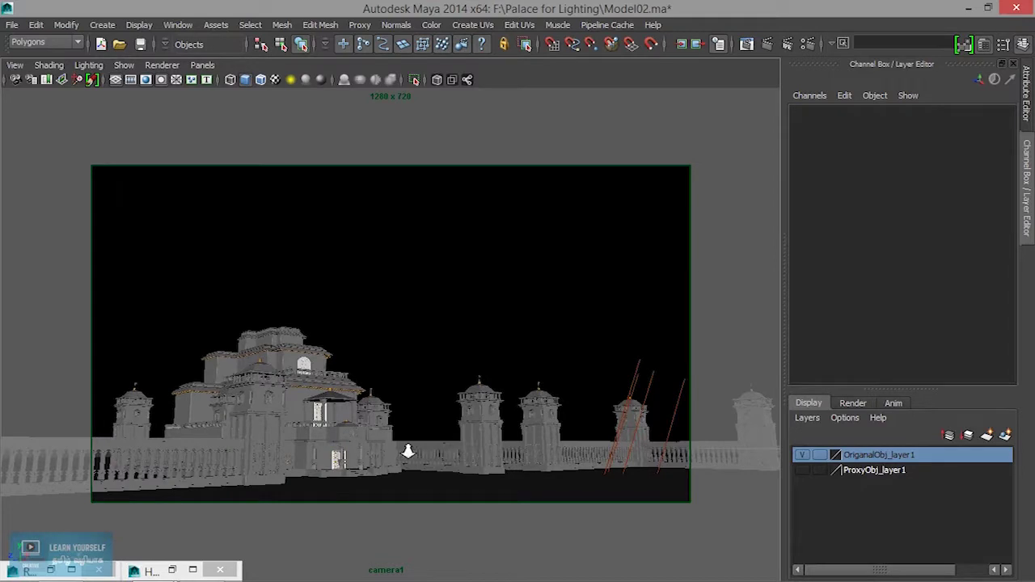
right_click_drag(404, 449, 420, 453, "alt")
middle_click_drag(416, 434, 409, 430, "alt")
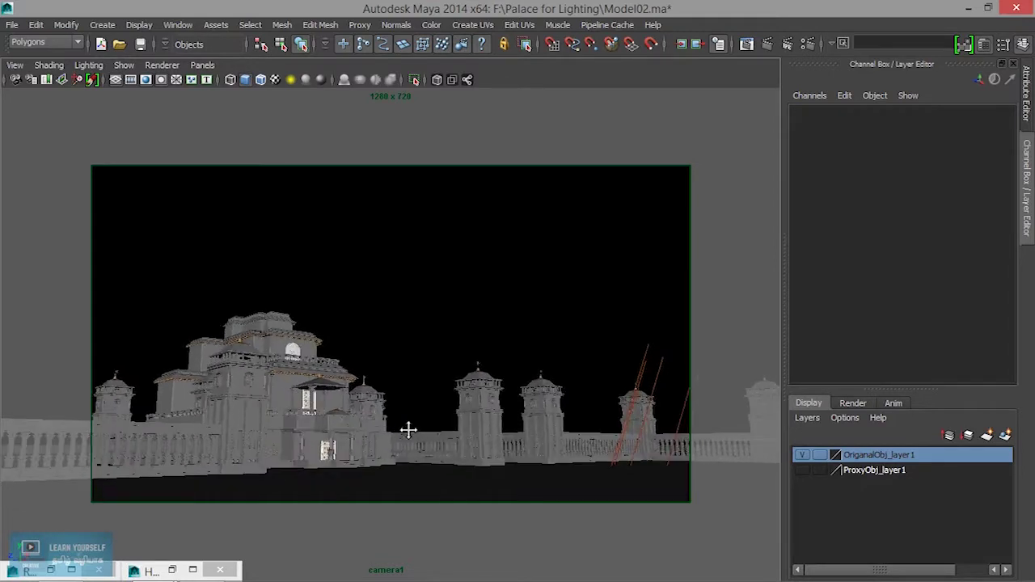
left_click_drag(423, 423, 422, 426, "alt")
mouse_move(425, 423)
middle_mouse_down("alt")
mouse_move(441, 435)
mouse_move(411, 441)
middle_mouse_up("alt")
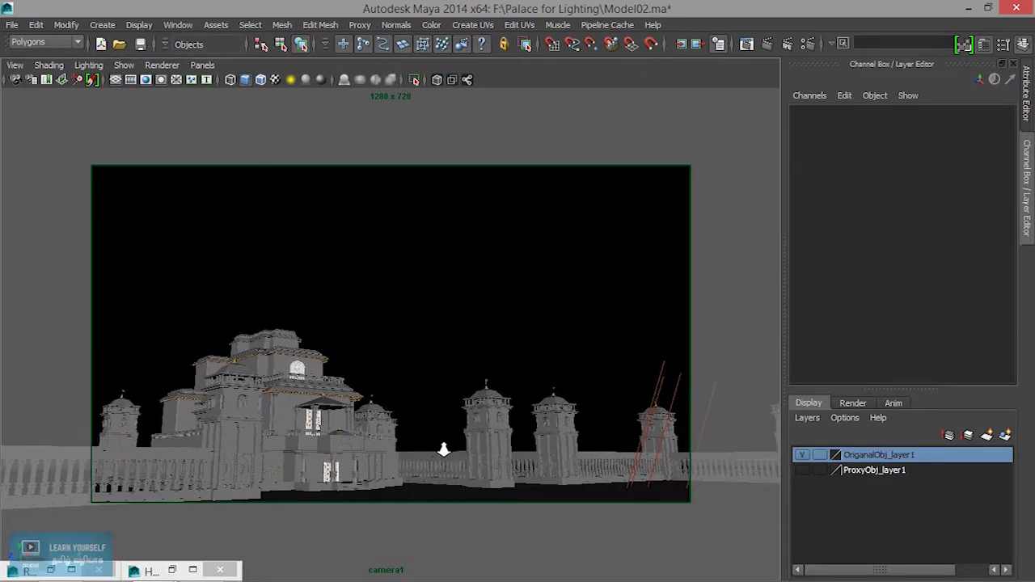
Refine camera1's shot, lowering the palace in frame and showing more sky above.
scroll(444, 450, "down", 1)
mouse_move(441, 450)
middle_mouse_down("alt")
mouse_move(438, 464)
mouse_move(444, 439)
middle_mouse_up("alt")
left_click_drag(444, 431, 429, 439, "alt")
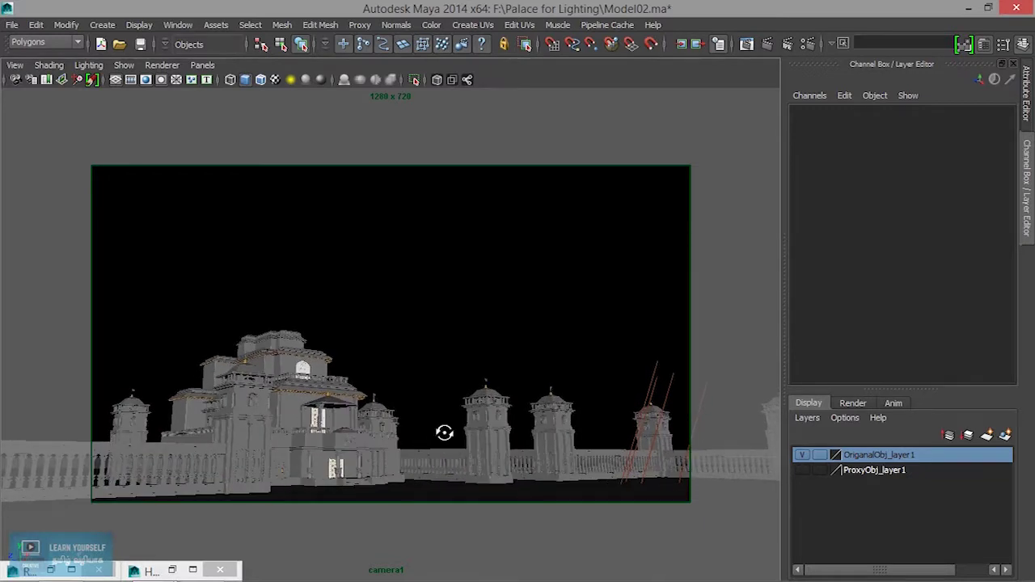
middle_click_drag(429, 439, 412, 439, "alt")
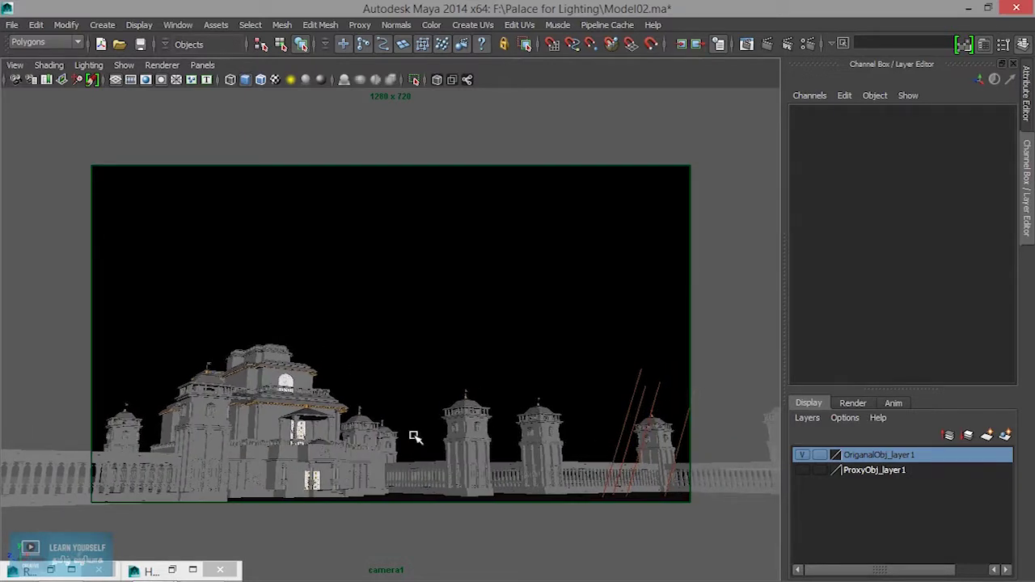
left_click_drag(414, 437, 414, 433, "alt")
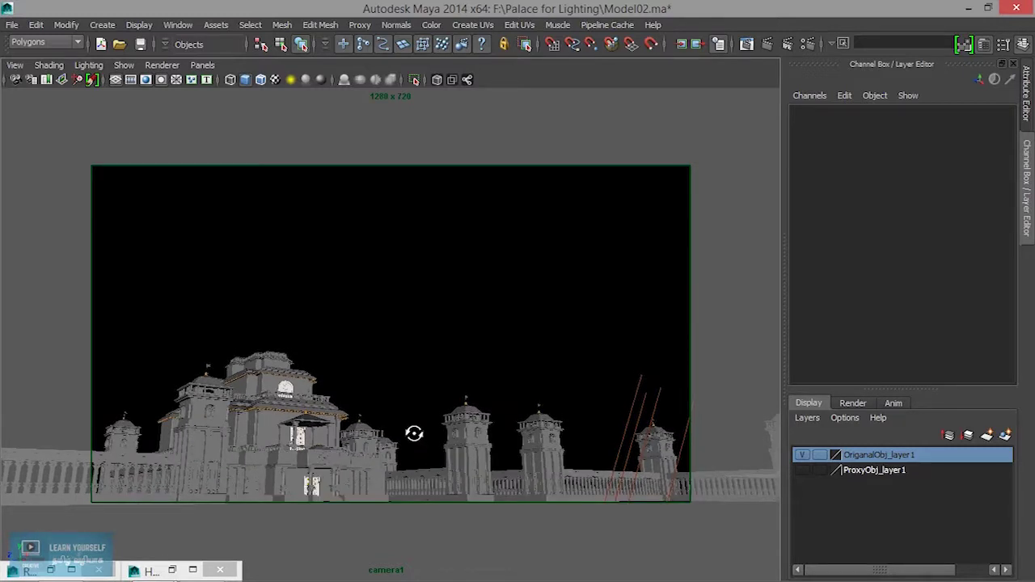
middle_click_drag(413, 427, 417, 427, "alt")
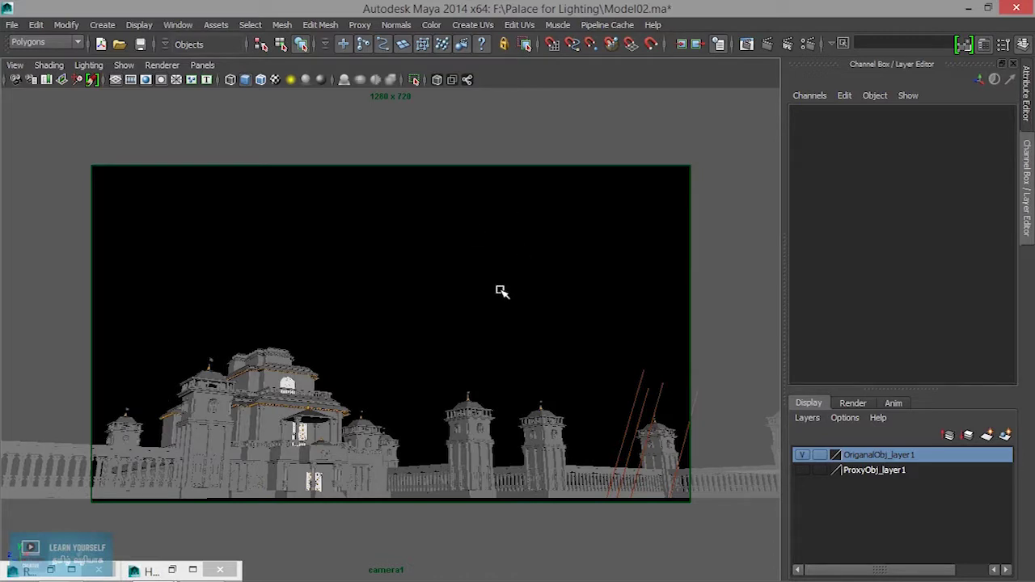
Render camera1's palace shot in the Render View with mental ray.
left_click(748, 47)
left_click_drag(296, 76, 298, 43)
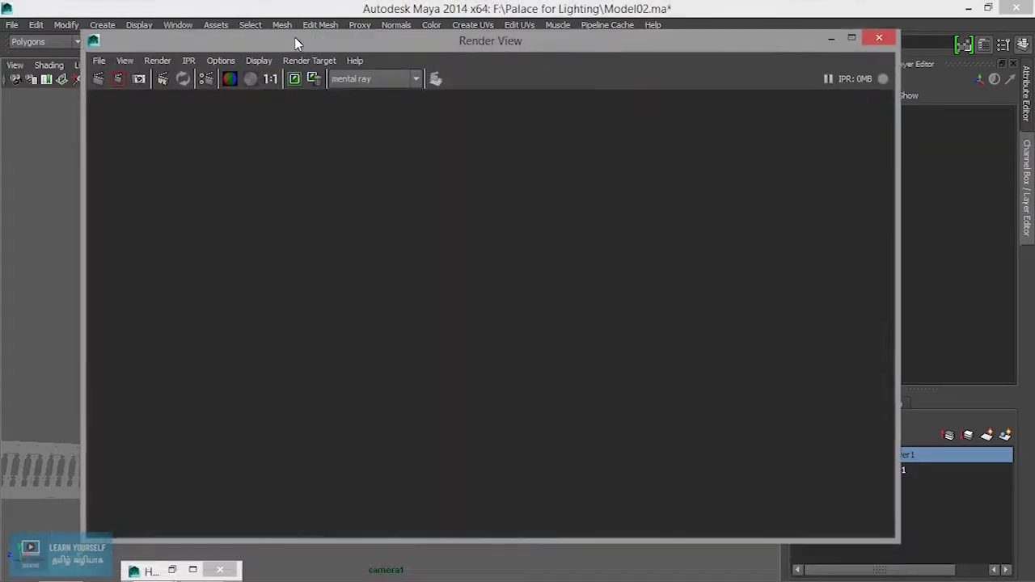
left_click(157, 60)
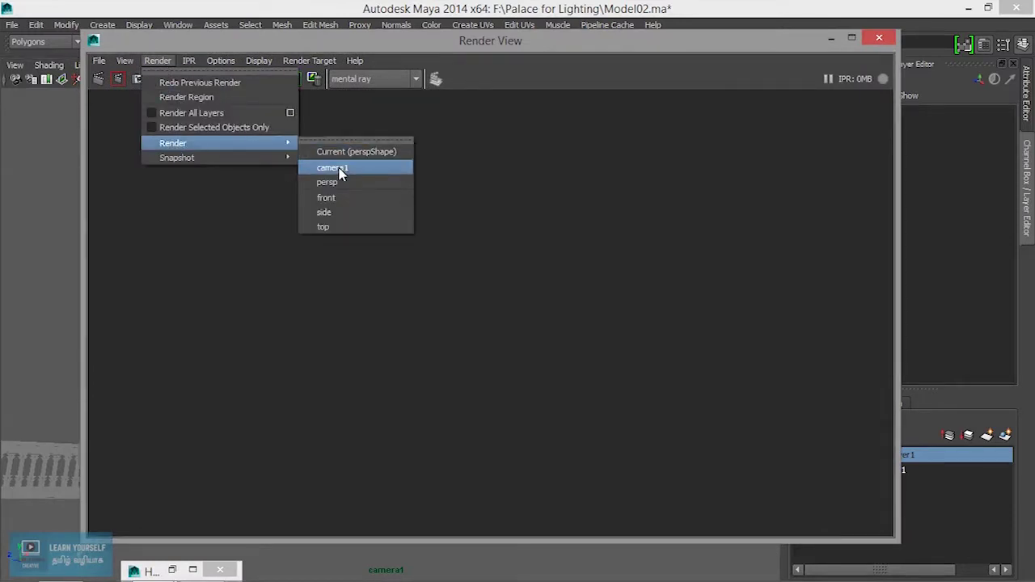
left_click(342, 173)
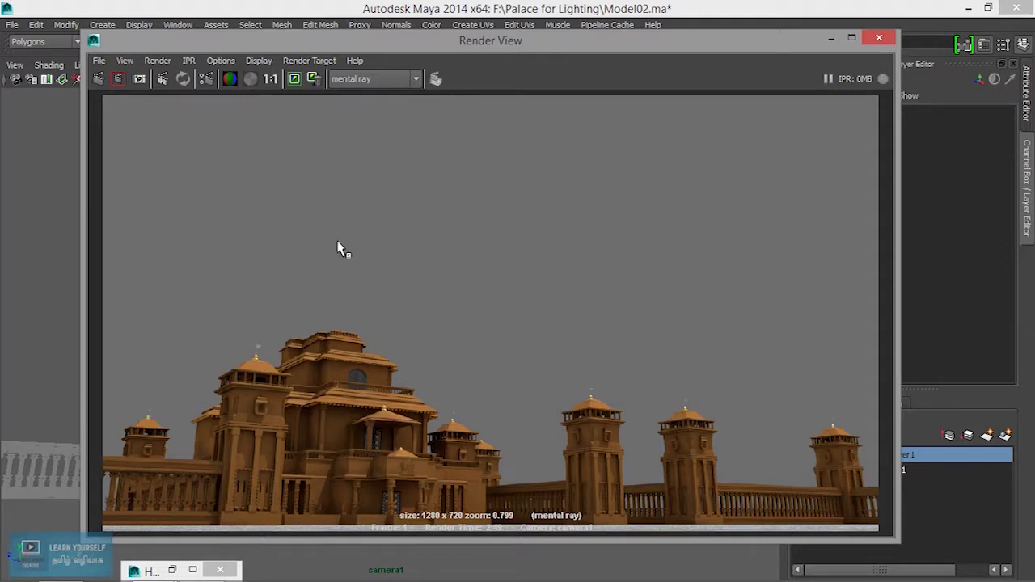
Check the render's alpha channel, return to RGB, and minimize the Render View.
left_click(250, 79)
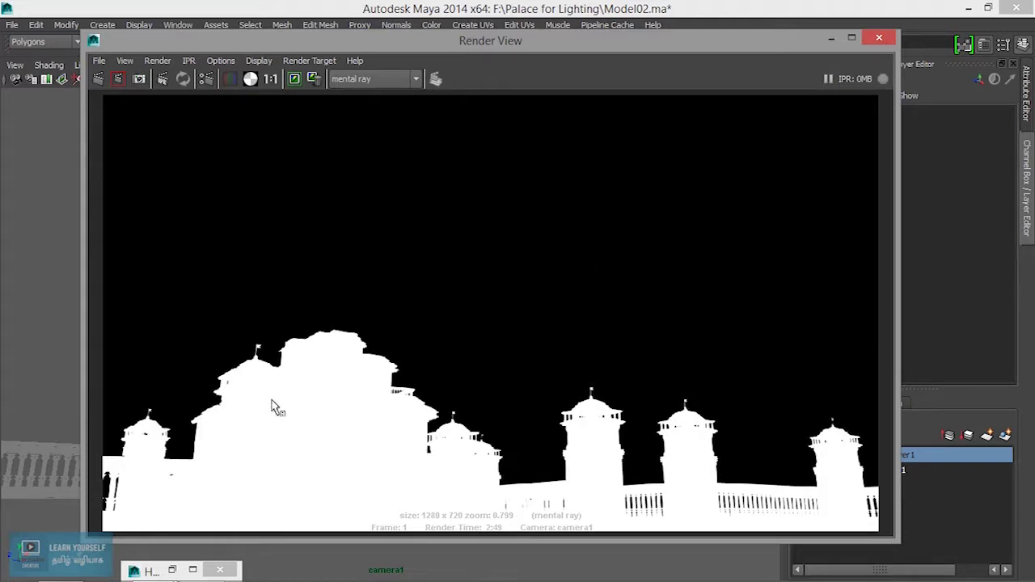
left_click(229, 78)
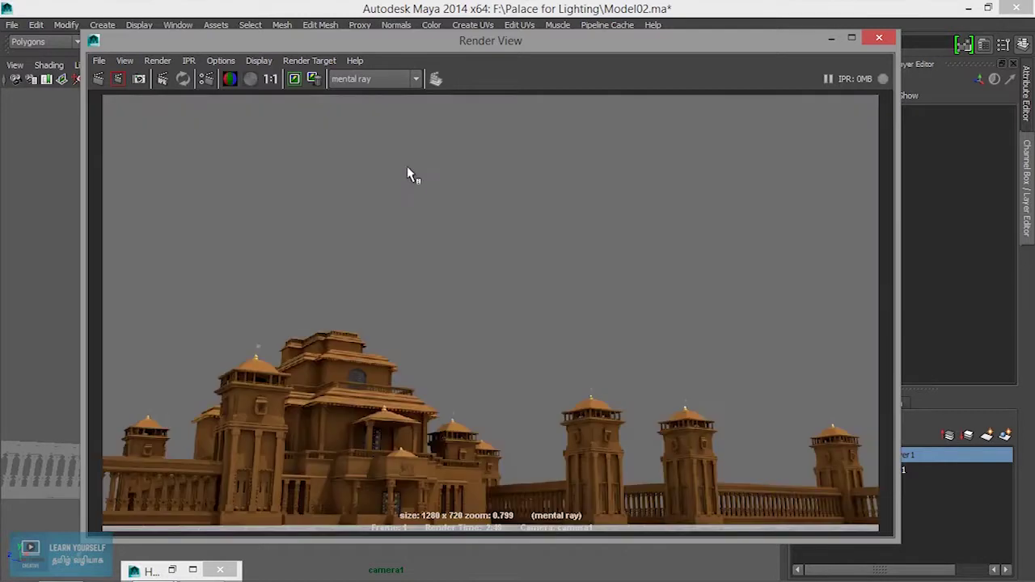
left_click(832, 38)
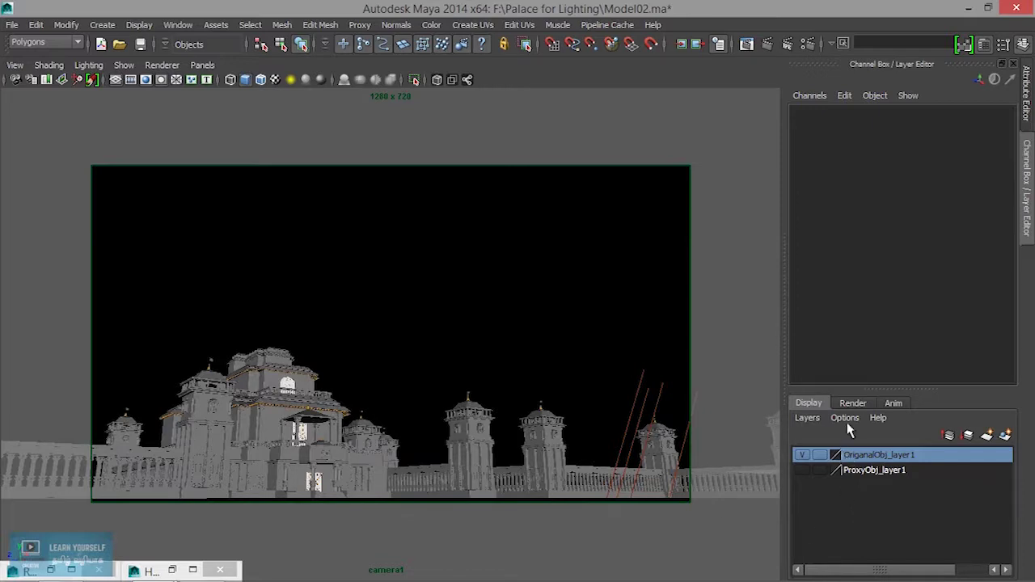
In the Render layer tab, select all masterLayer objects and switch the view to wireframe.
left_click(866, 404)
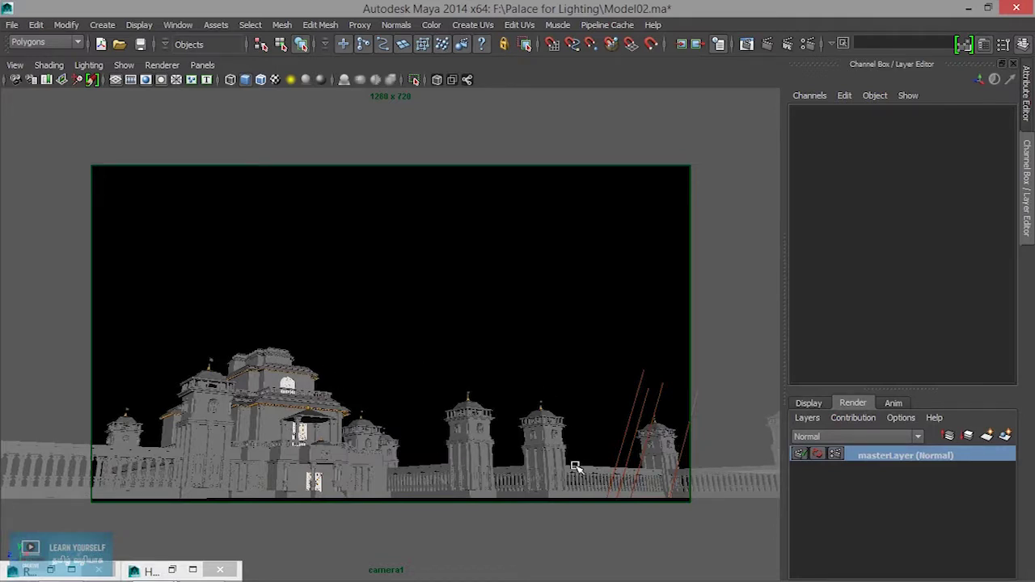
right_click(927, 463)
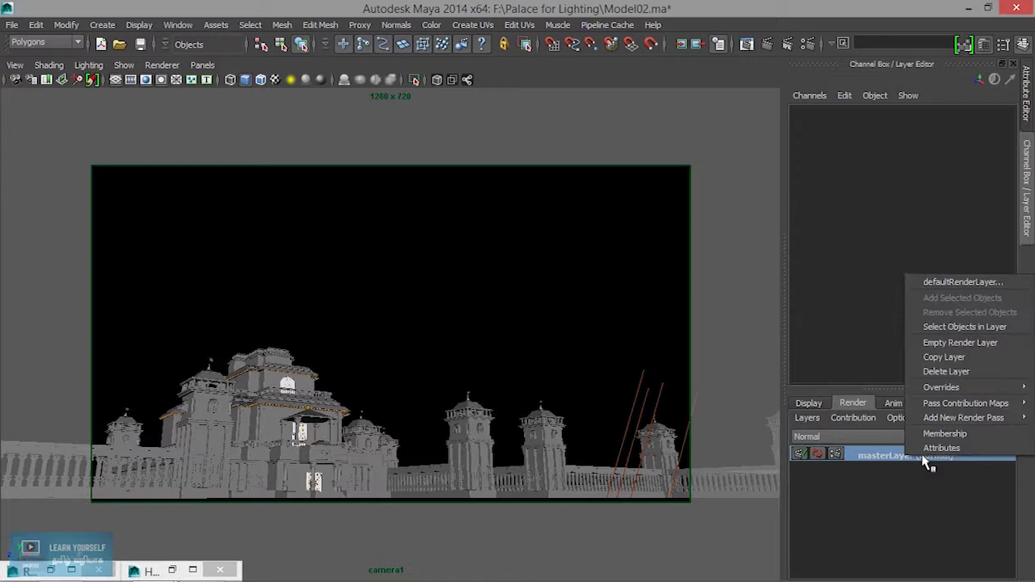
left_click(972, 328)
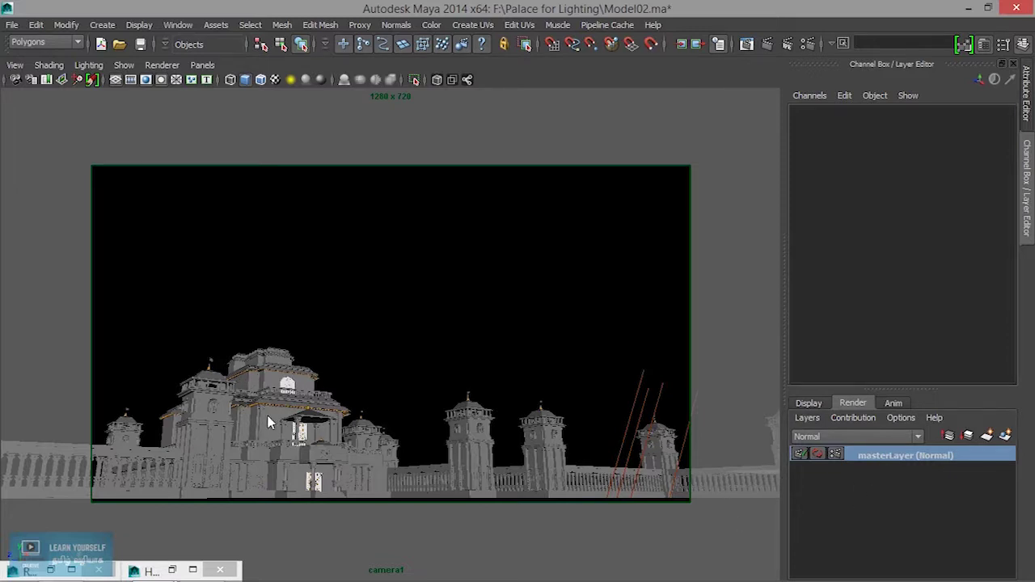
left_click_drag(219, 379, 373, 392)
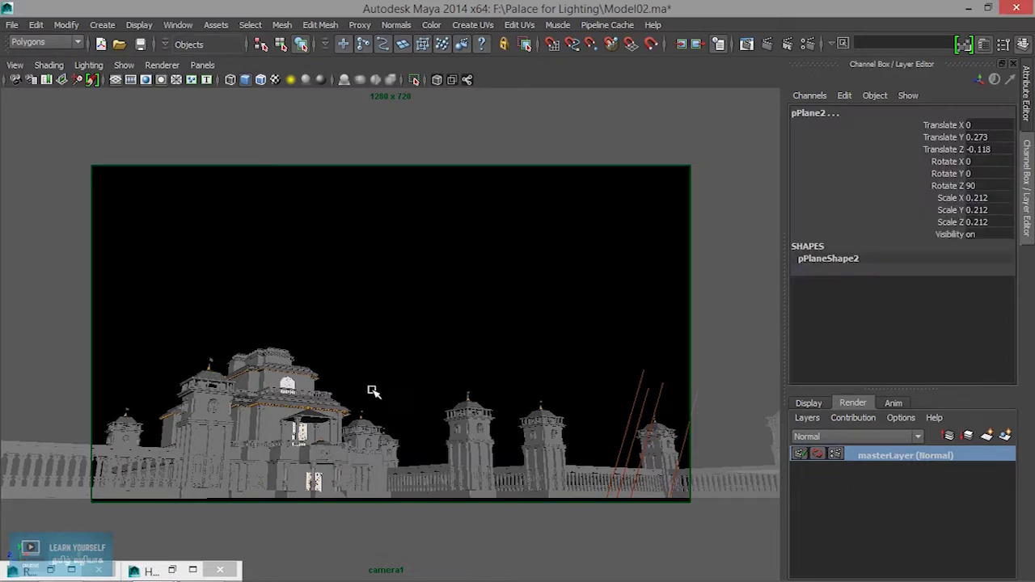
key("4")
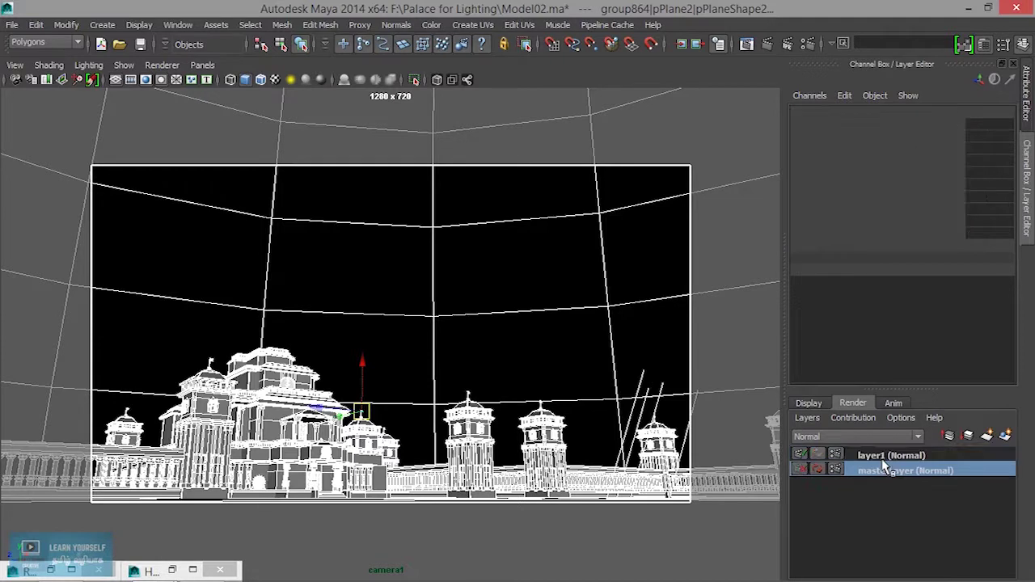
Create a new render layer, rename it ColorPass, and make it the active layer.
left_click(882, 456)
double_click(881, 455)
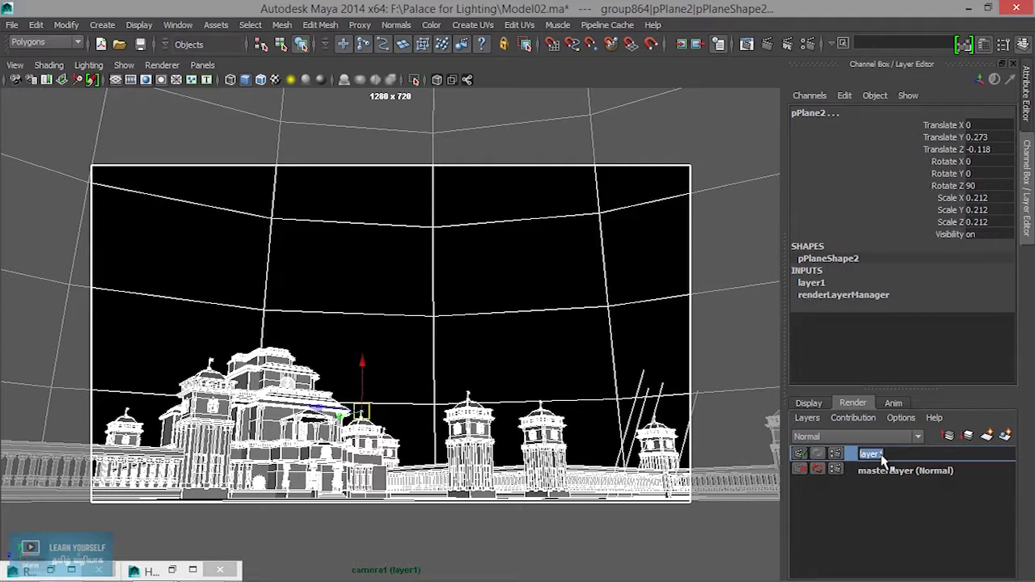
type("c")
type("ss")
key("Return")
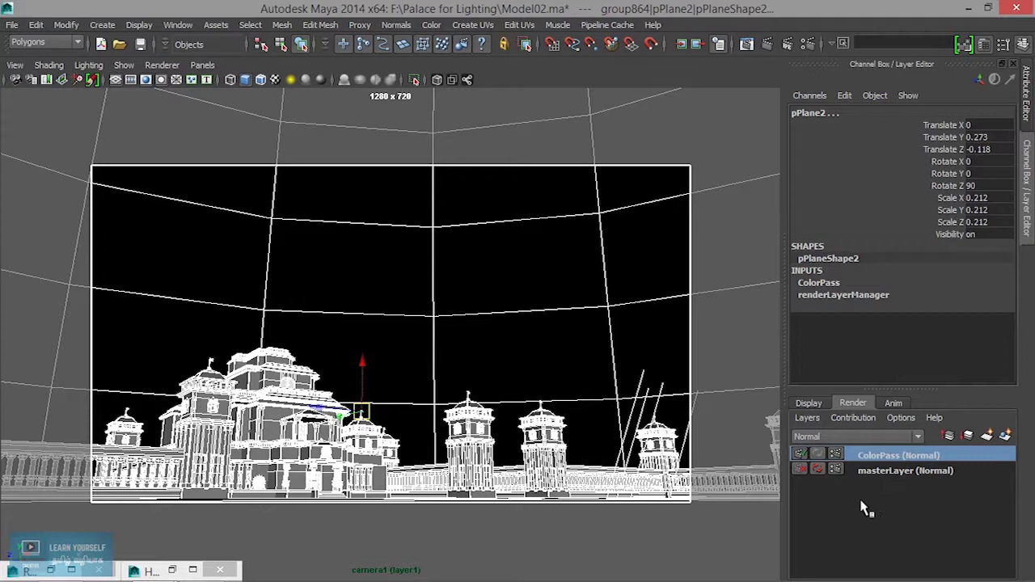
left_click(517, 398)
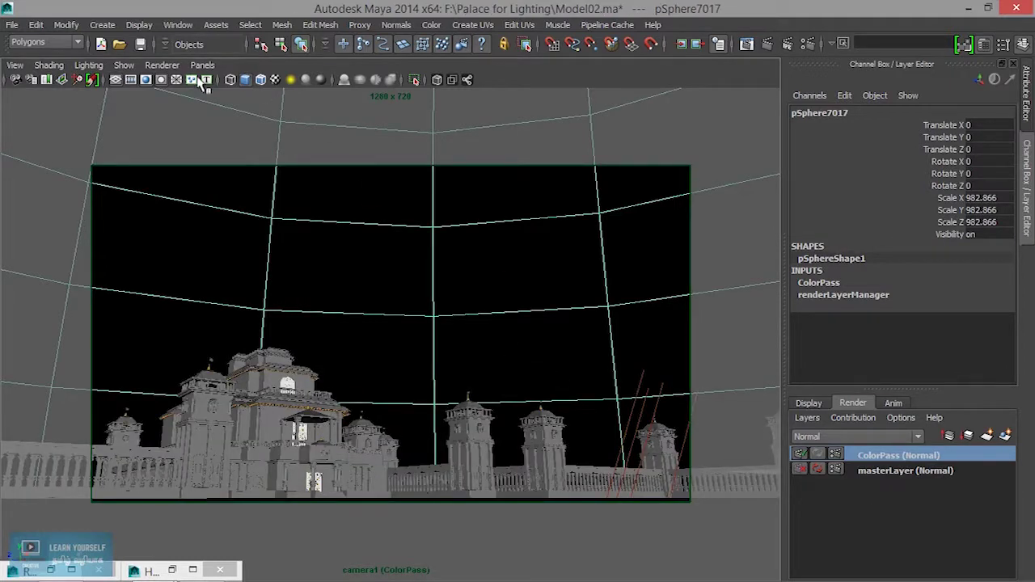
left_click(202, 64)
mouse_move(214, 83)
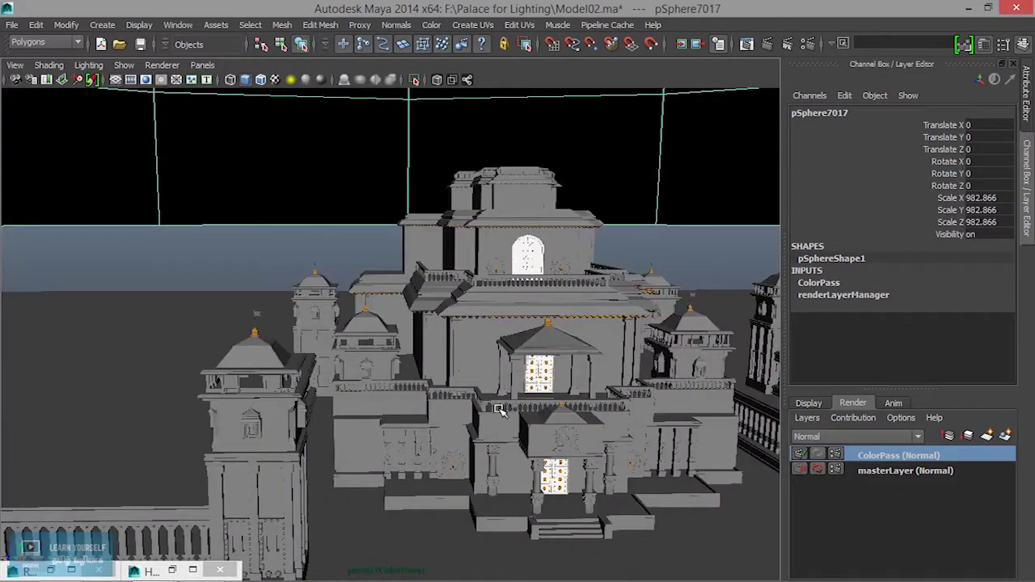
In the persp view, select and frame the whole palace from a low eye-level angle.
scroll(497, 414, "down", 2)
scroll(499, 419, "down", 5)
left_click_drag(481, 407, 486, 428, "alt")
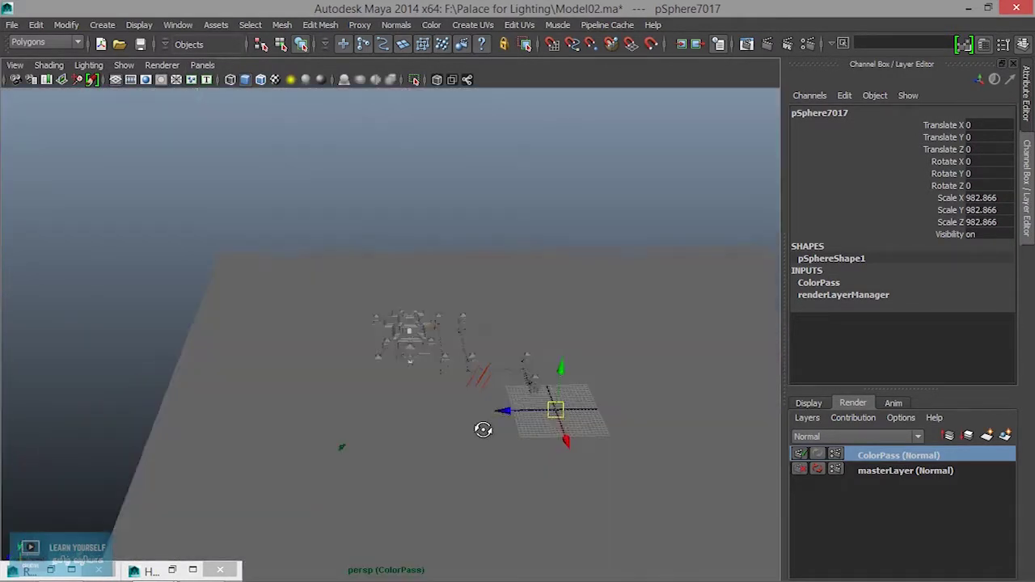
left_click_drag(253, 253, 607, 458)
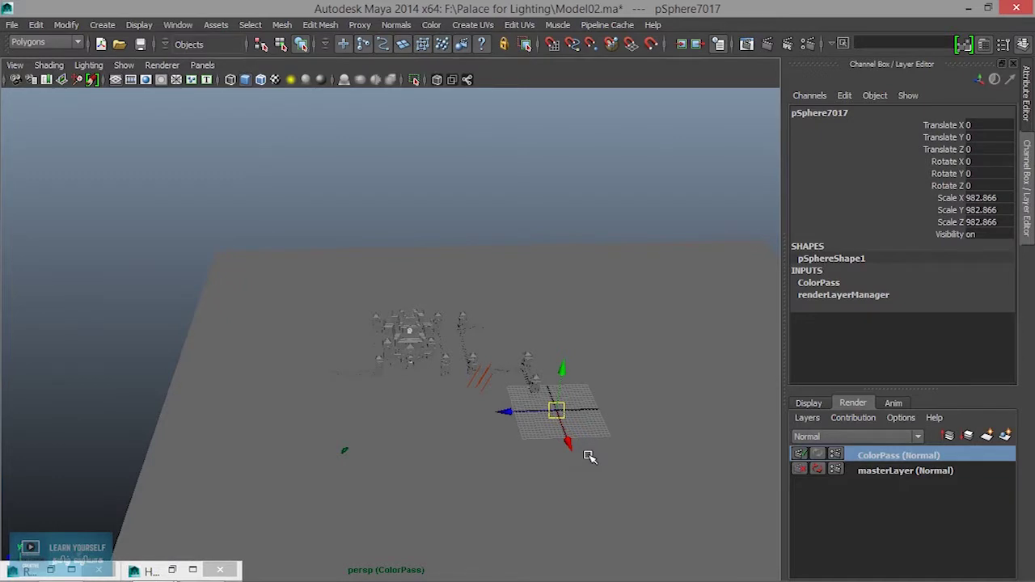
key("4")
scroll(518, 437, "up", 3)
mouse_move(459, 421)
left_mouse_down("alt")
mouse_move(496, 439)
mouse_move(513, 434)
left_mouse_up("alt")
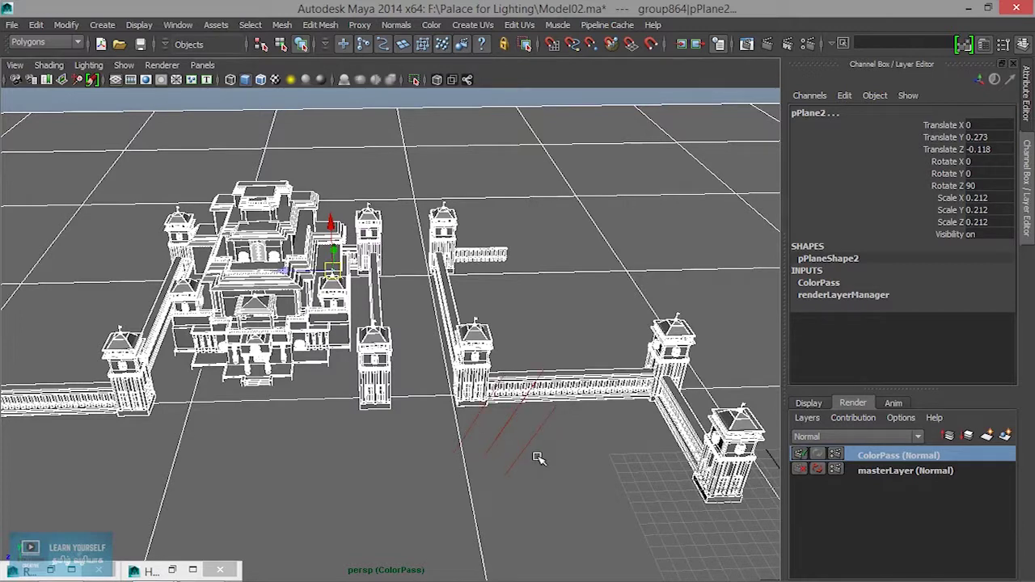
scroll(526, 459, "down", 3)
mouse_move(453, 428)
left_mouse_down("alt")
mouse_move(448, 401)
mouse_move(483, 416)
mouse_move(89, 443)
left_mouse_up("alt")
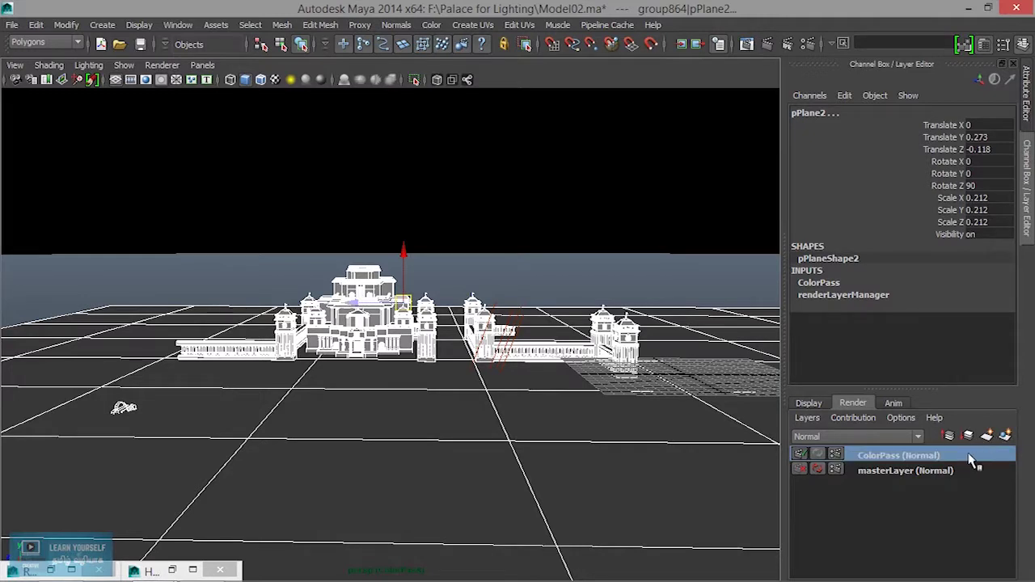
Create another render layer named OccPass, then deselect and return to shaded display.
left_click(1005, 436)
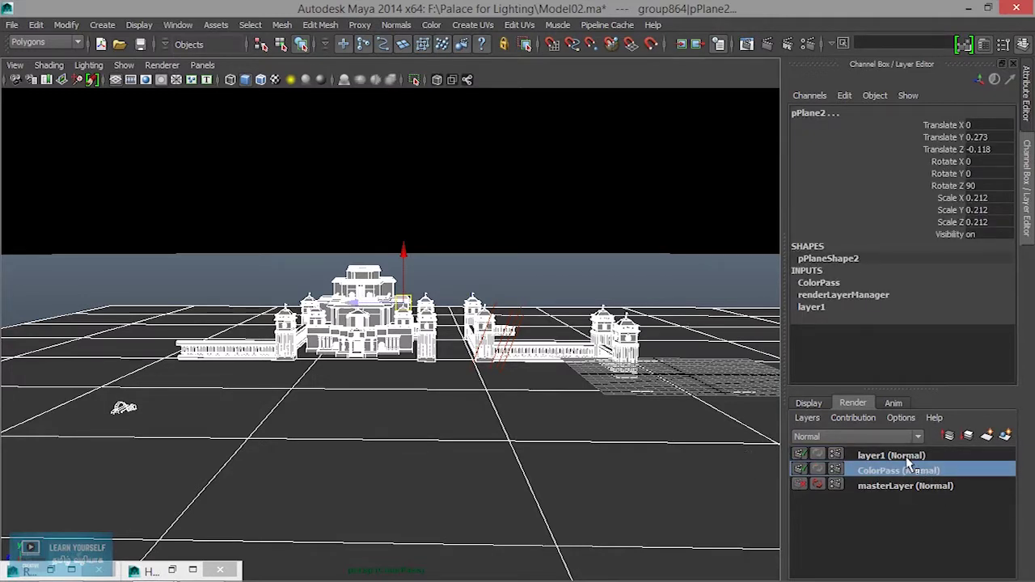
double_click(907, 457)
type("OccP")
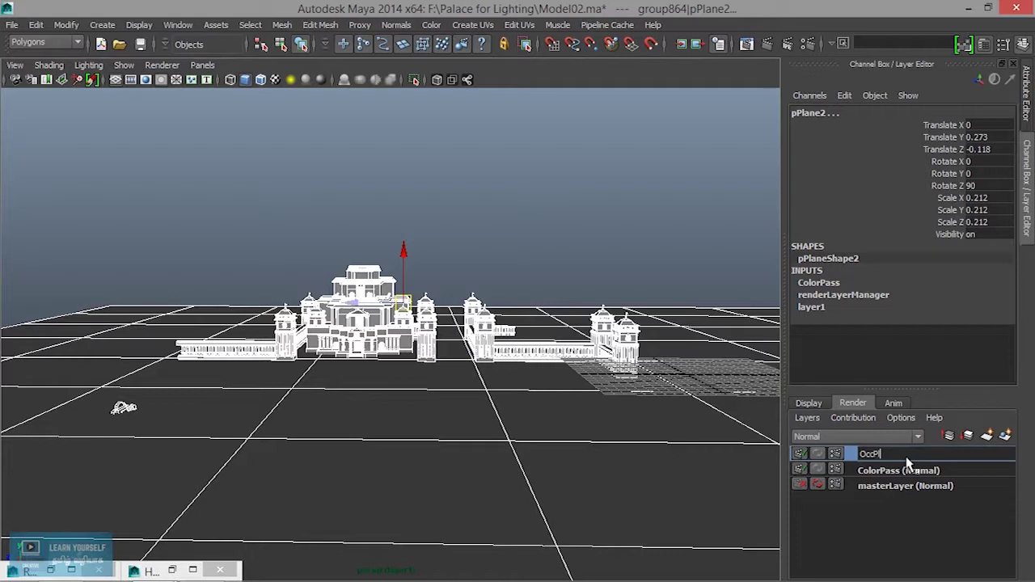
key("Return")
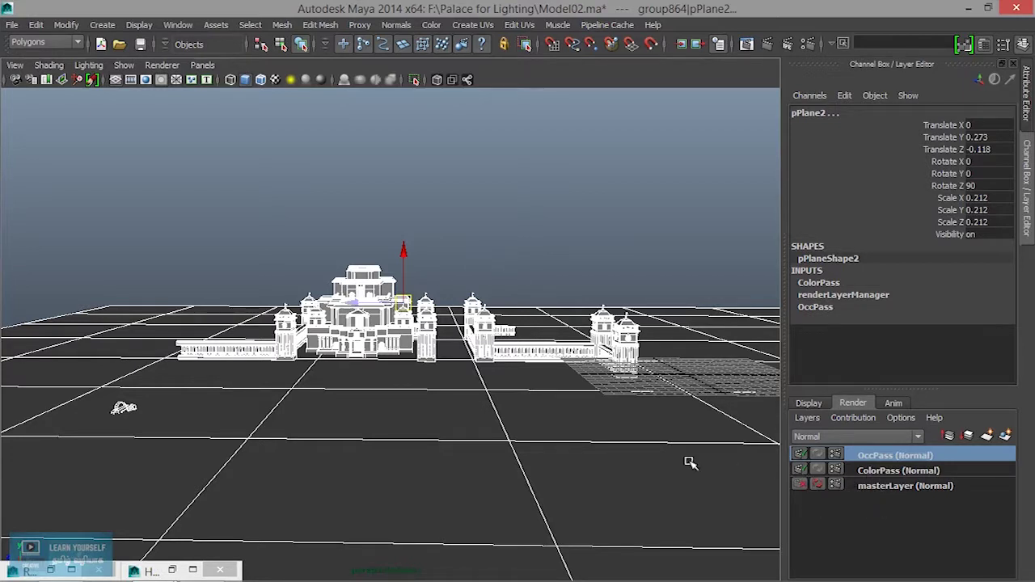
left_click(495, 255)
key("5")
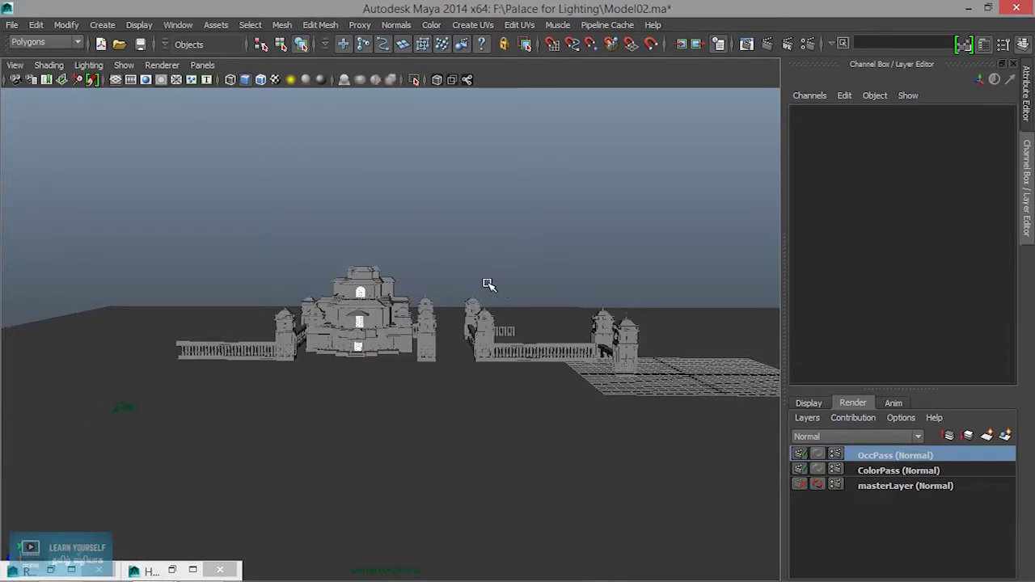
Move in to a front view of the palace and make ColorPass the active layer again.
right_click_drag(309, 329, 641, 449, "alt")
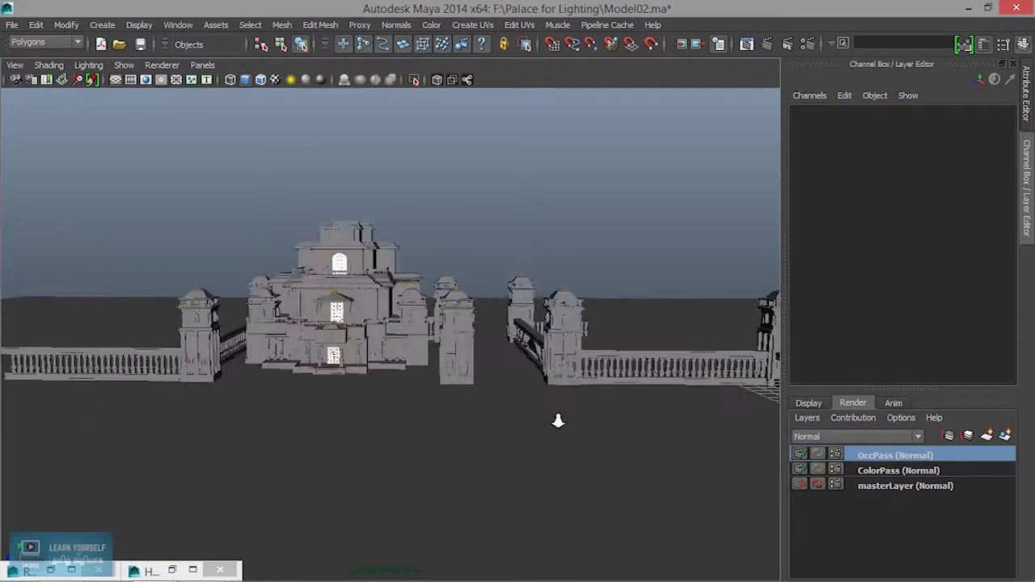
left_click_drag(640, 450, 645, 448, "alt")
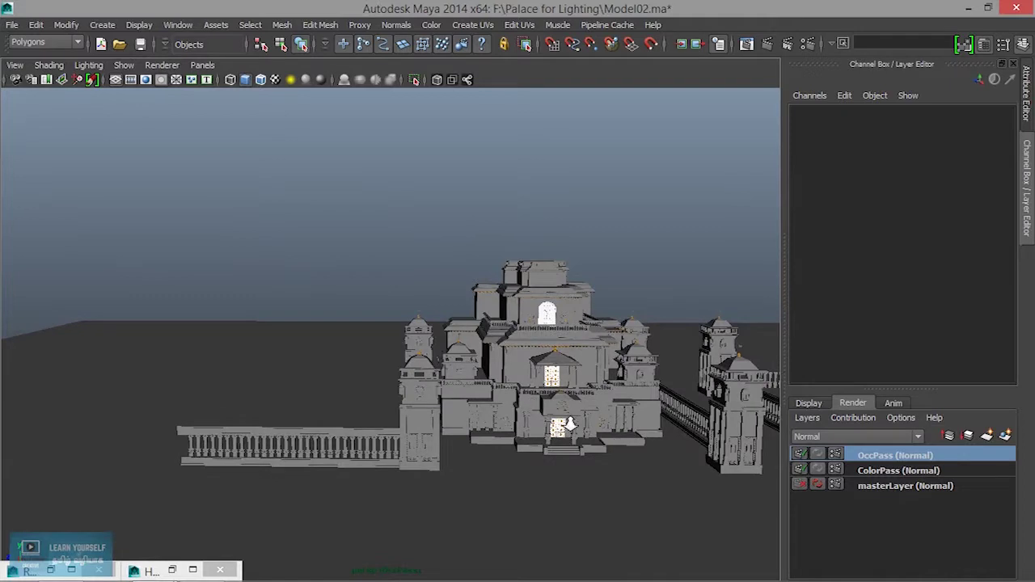
right_click_drag(640, 448, 595, 451, "alt")
mouse_move(594, 451)
left_mouse_down("alt")
mouse_move(419, 444)
mouse_move(330, 415)
left_mouse_up("alt")
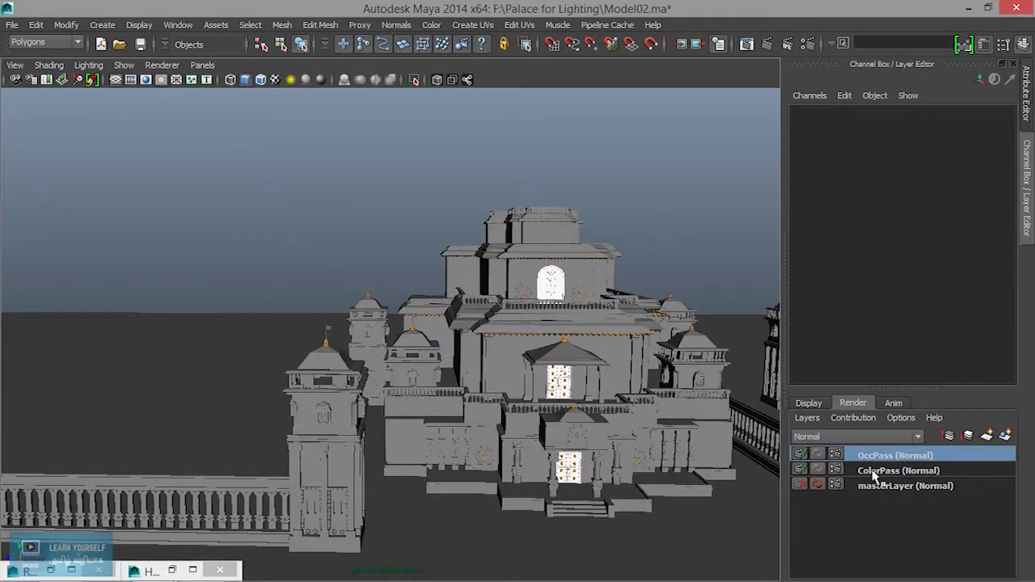
left_click(875, 472)
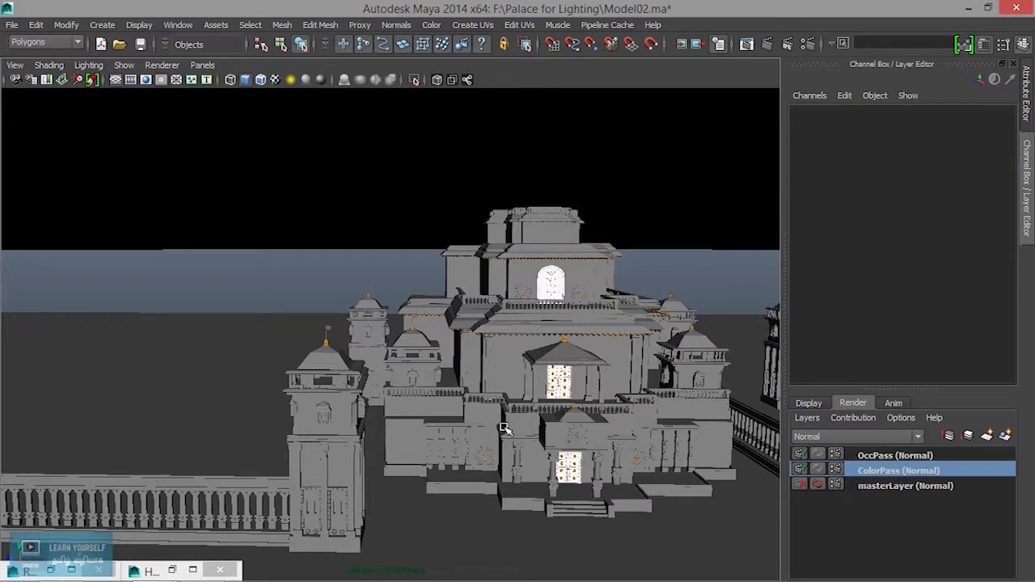
Orbit, pan and dolly to inspect the shaded palace front up close.
scroll(459, 412, "up", 2)
scroll(458, 413, "up", 1)
left_click_drag(459, 413, 455, 388, "alt")
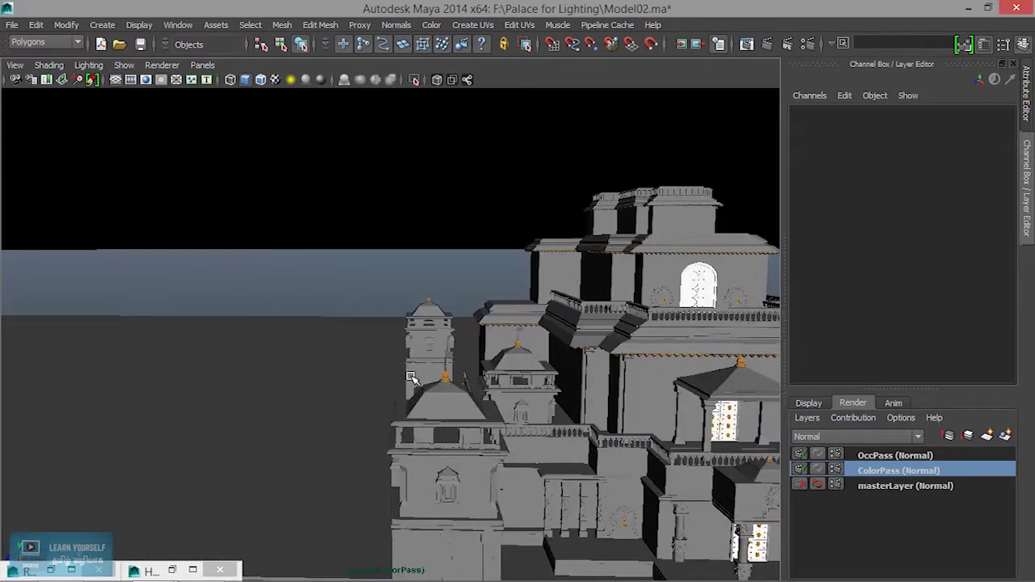
scroll(467, 394, "up", 2)
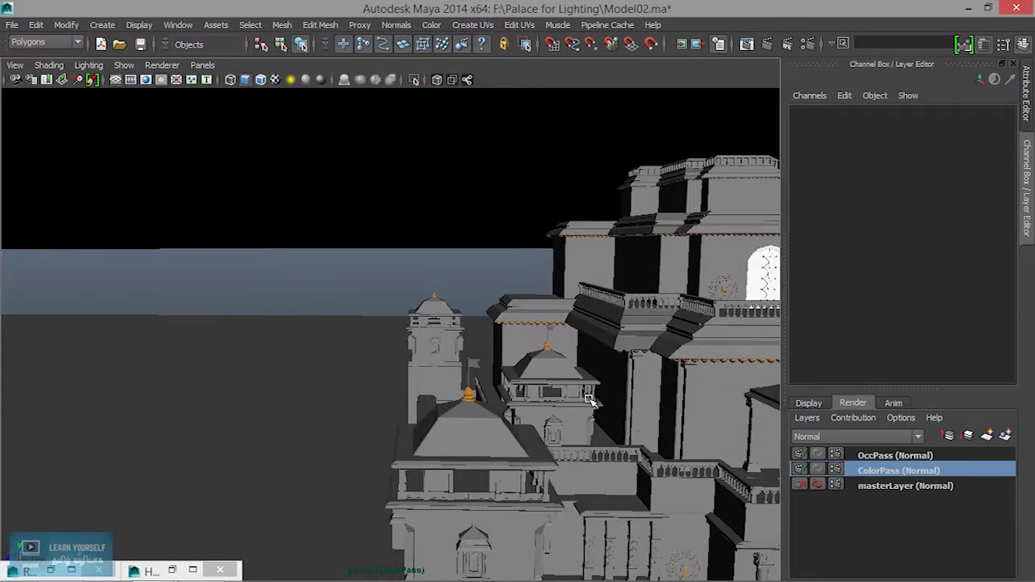
middle_click_drag(590, 393, 398, 358, "alt")
left_click_drag(398, 359, 423, 370, "alt")
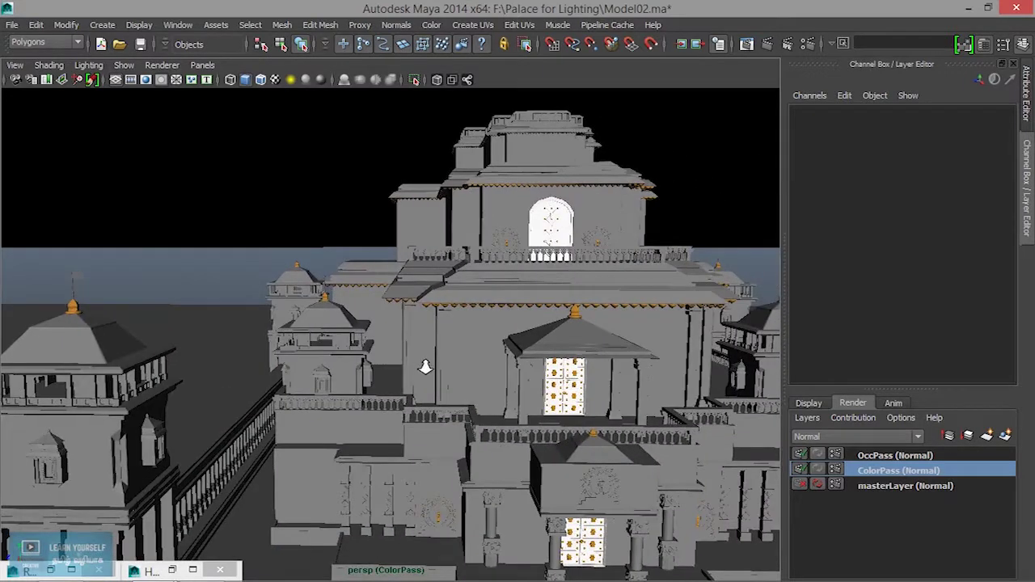
scroll(434, 369, "up", 2)
middle_click_drag(437, 374, 458, 372, "alt")
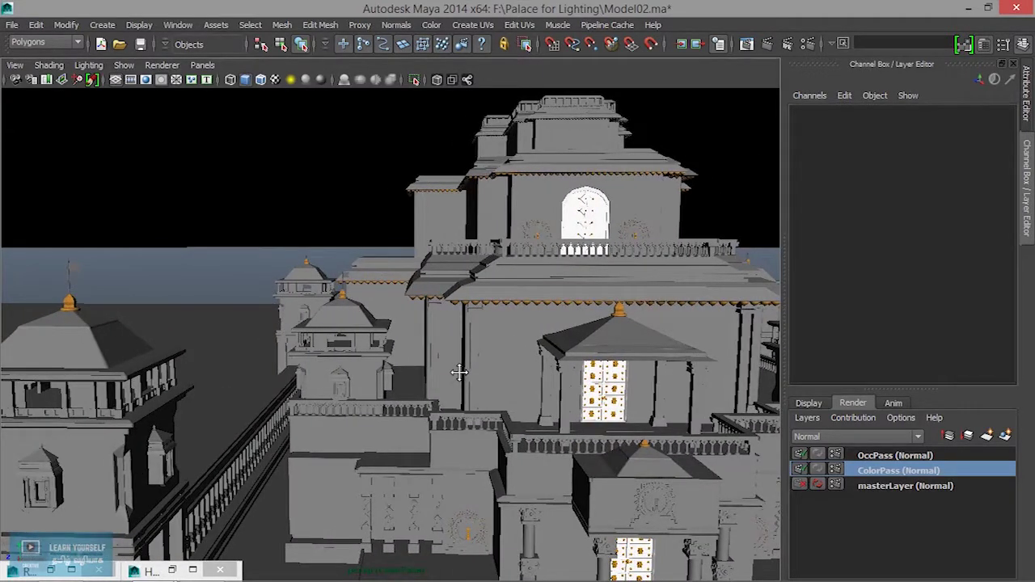